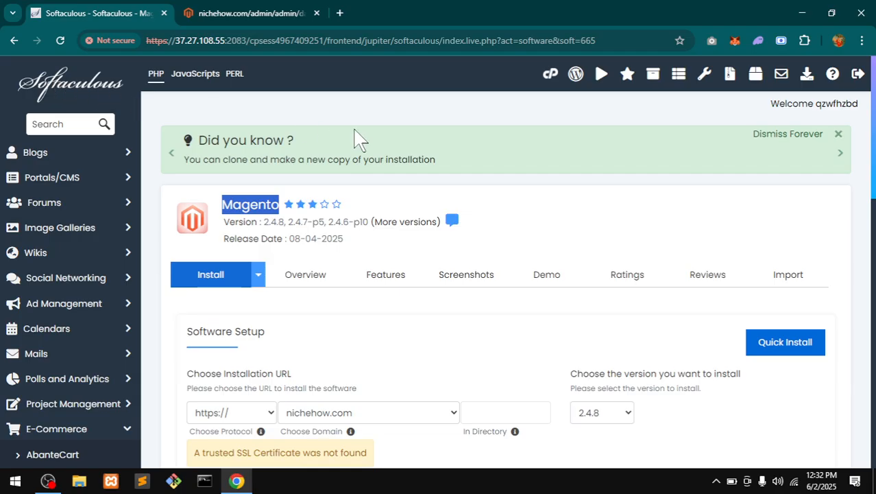
Step: Return to the cPanel Tools page, close the extra nichehow.com tab, and scroll to Software
{"action": "left_click", "coordinate": [476, 129]}
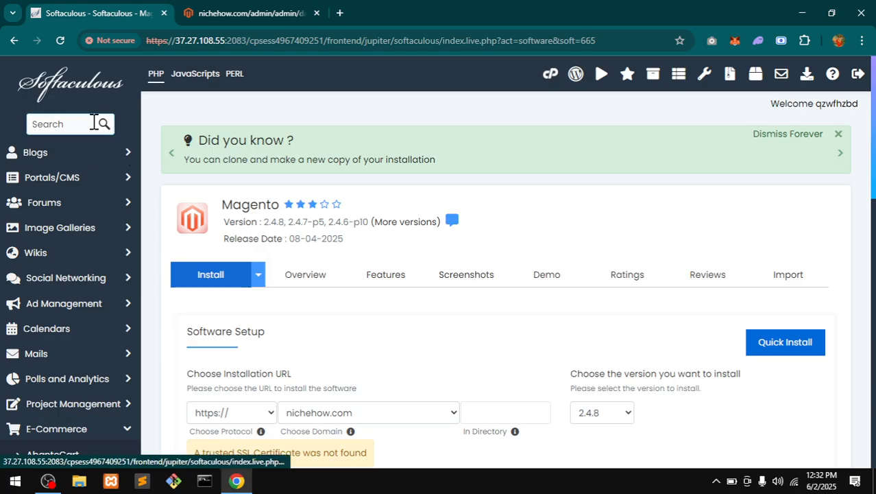
{"action": "left_click", "coordinate": [70, 88]}
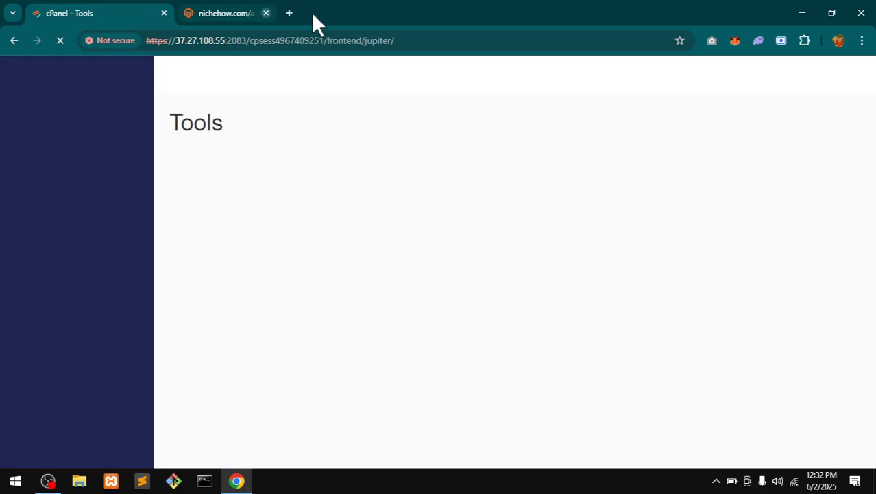
{"action": "left_click", "coordinate": [316, 13]}
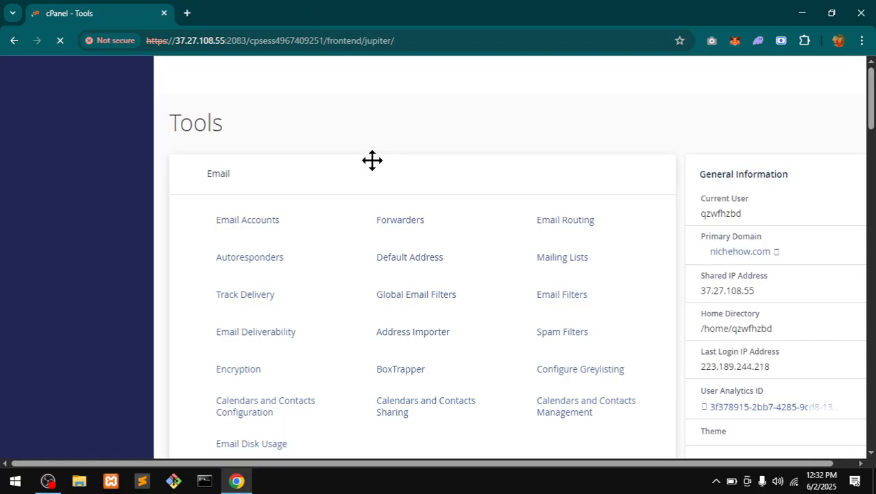
{"action": "scroll", "coordinate": [388, 357], "scroll_direction": "down", "scroll_amount": 10}
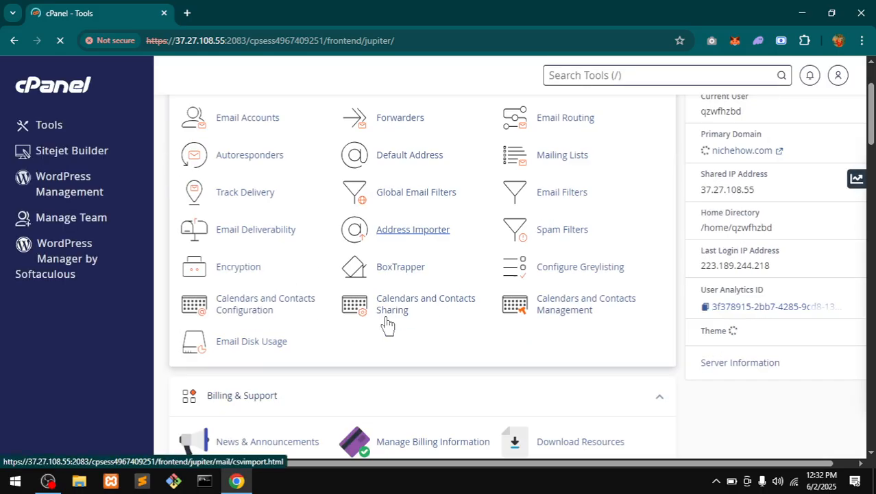
{"action": "scroll", "coordinate": [389, 330], "scroll_direction": "down", "scroll_amount": 10}
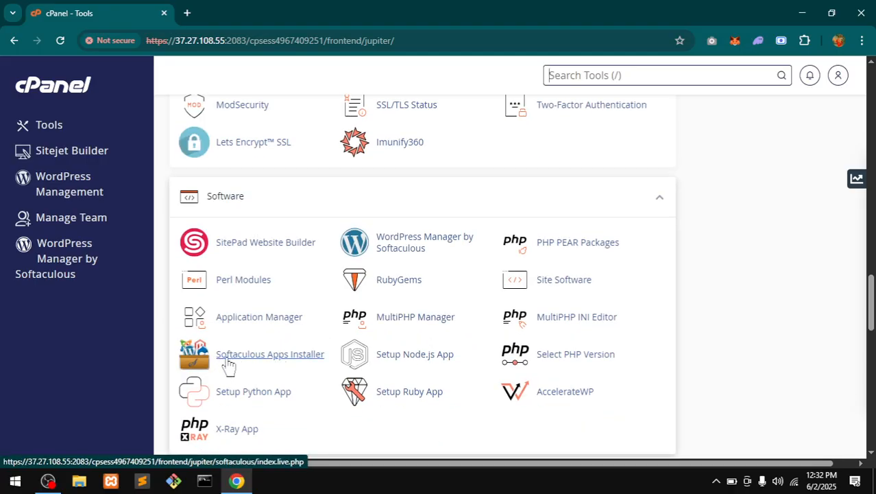
Step: Launch Softaculous Apps Installer and expand the E-Commerce category to list its scripts
{"action": "left_click", "coordinate": [304, 362]}
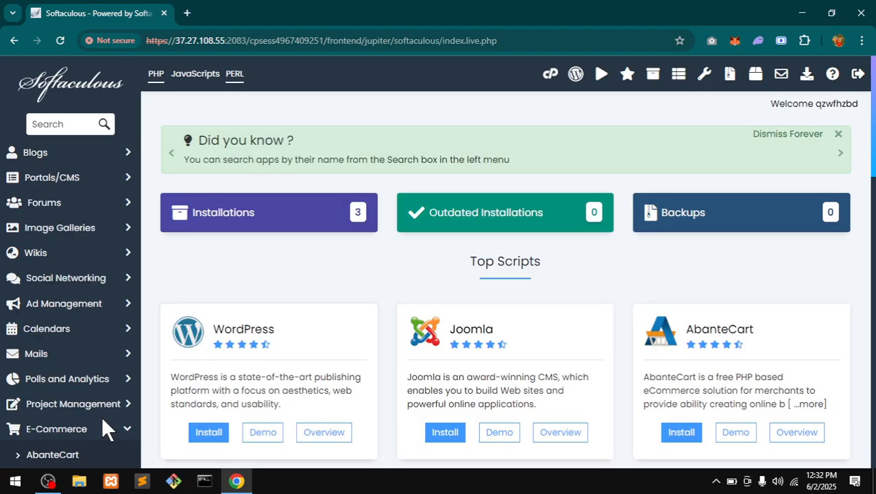
{"action": "left_click", "coordinate": [126, 430]}
{"action": "scroll", "coordinate": [106, 394], "scroll_direction": "down", "scroll_amount": 3}
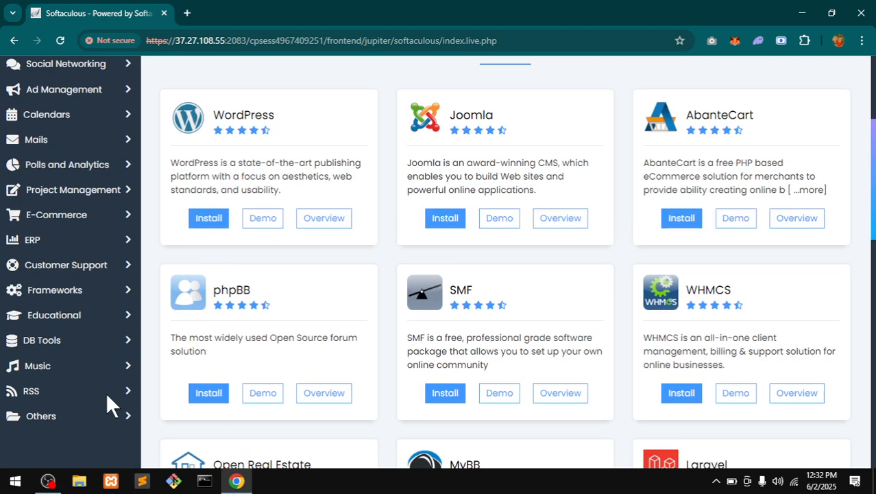
{"action": "left_click", "coordinate": [106, 220]}
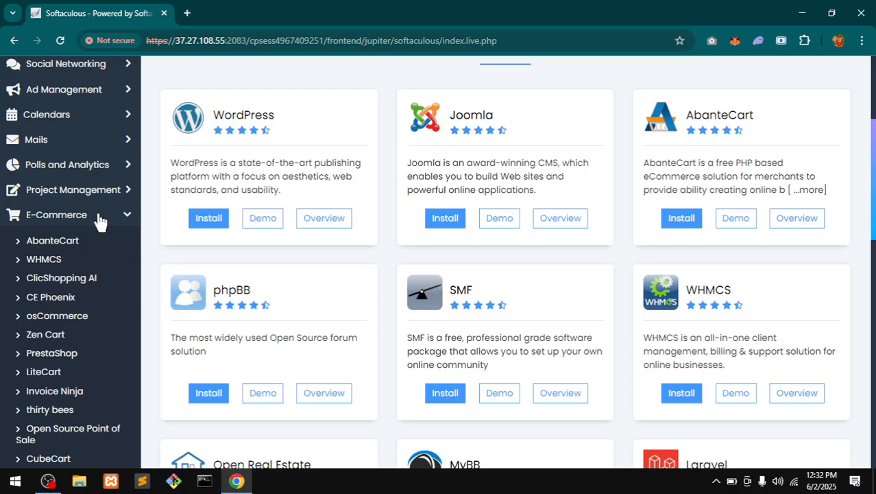
{"action": "scroll", "coordinate": [85, 351], "scroll_direction": "down", "scroll_amount": 3}
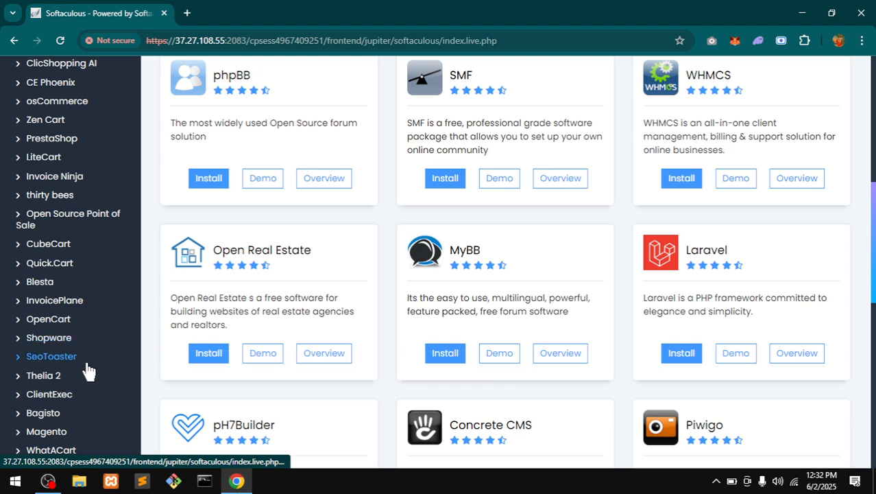
Step: Open Magento's page under E-Commerce and choose Install Now to reach the setup form
{"action": "left_click", "coordinate": [56, 437]}
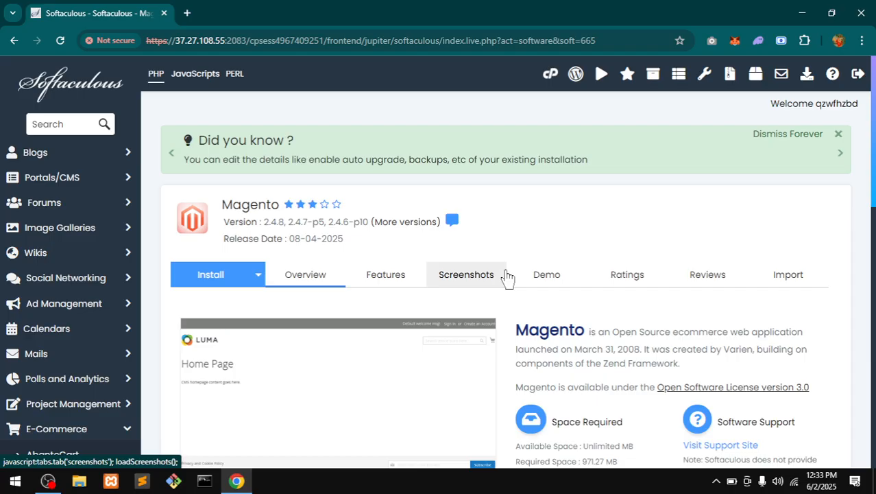
{"action": "scroll", "coordinate": [508, 276], "scroll_direction": "down", "scroll_amount": 3}
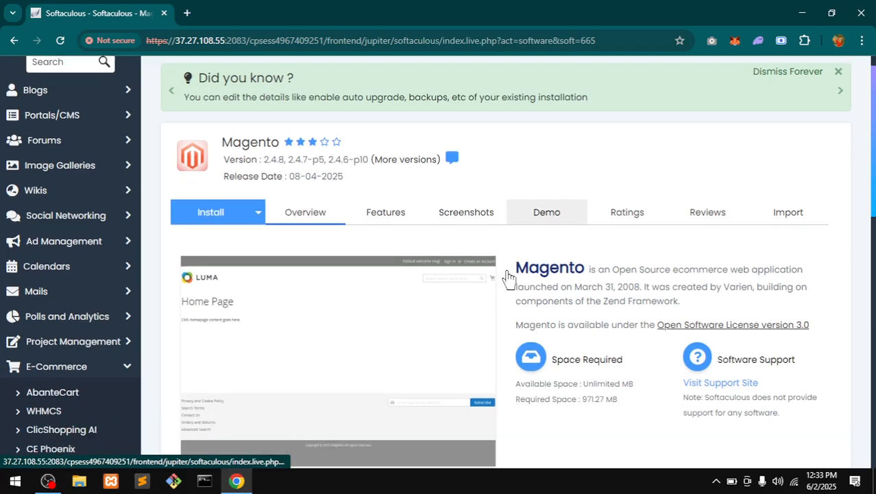
{"action": "scroll", "coordinate": [513, 280], "scroll_direction": "down", "scroll_amount": 3}
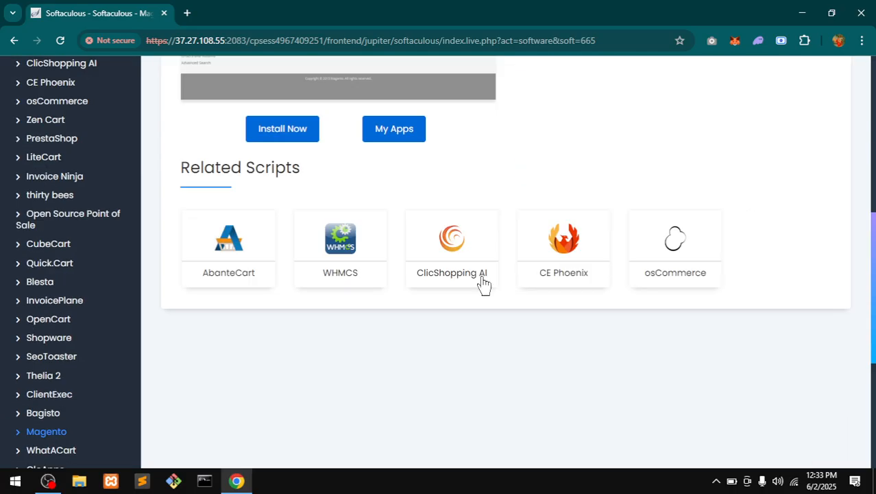
{"action": "scroll", "coordinate": [453, 286], "scroll_direction": "up", "scroll_amount": 10}
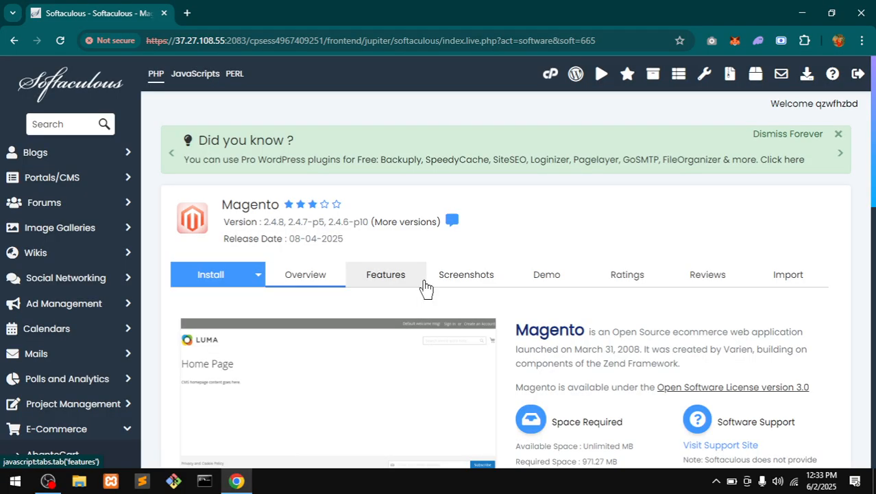
{"action": "scroll", "coordinate": [425, 288], "scroll_direction": "down", "scroll_amount": 3}
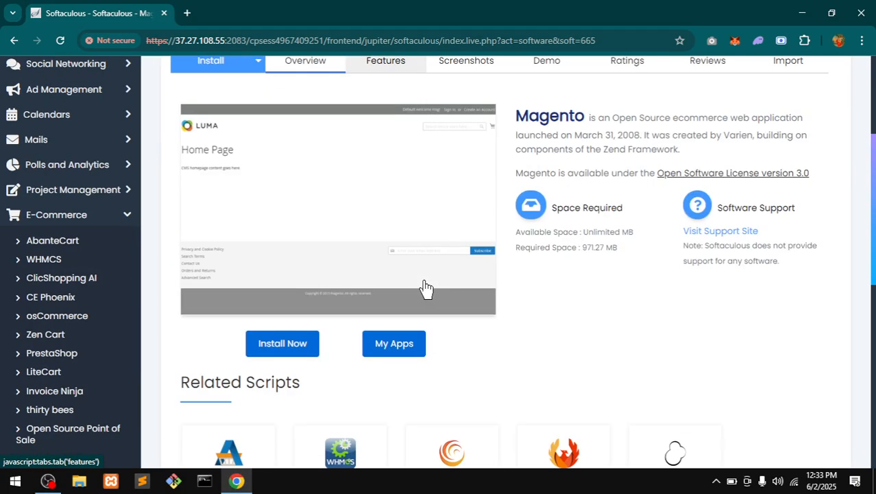
{"action": "left_click", "coordinate": [283, 344]}
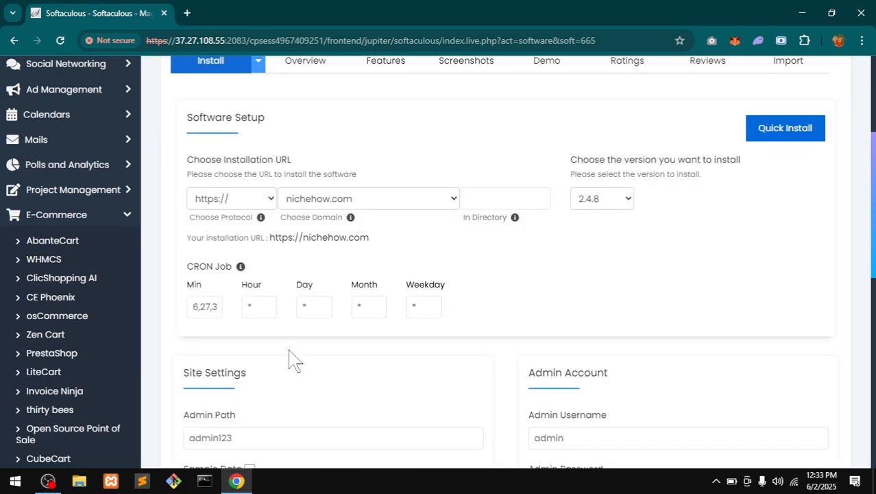
{"action": "left_click", "coordinate": [323, 198]}
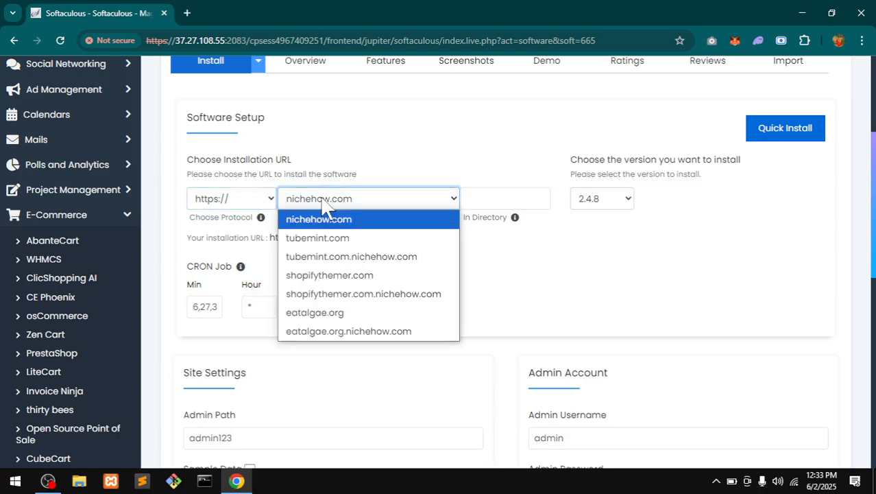
{"action": "left_click", "coordinate": [327, 214]}
{"action": "left_click", "coordinate": [251, 200]}
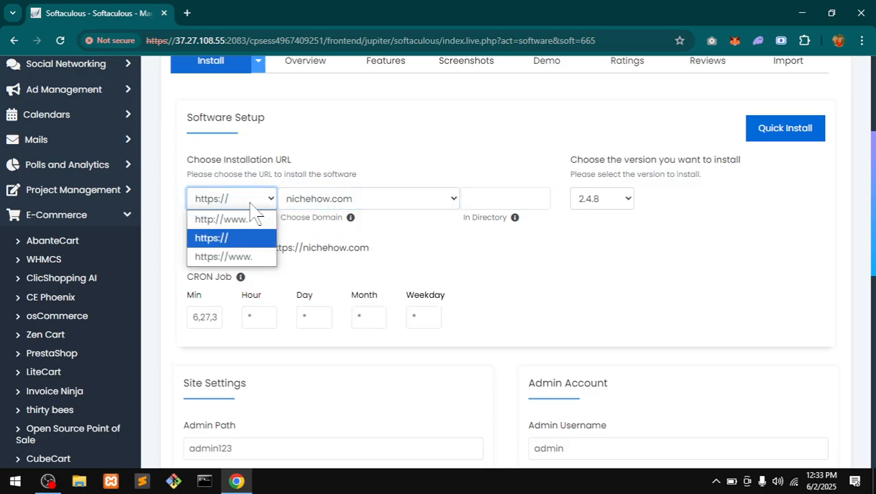
{"action": "left_click", "coordinate": [223, 238]}
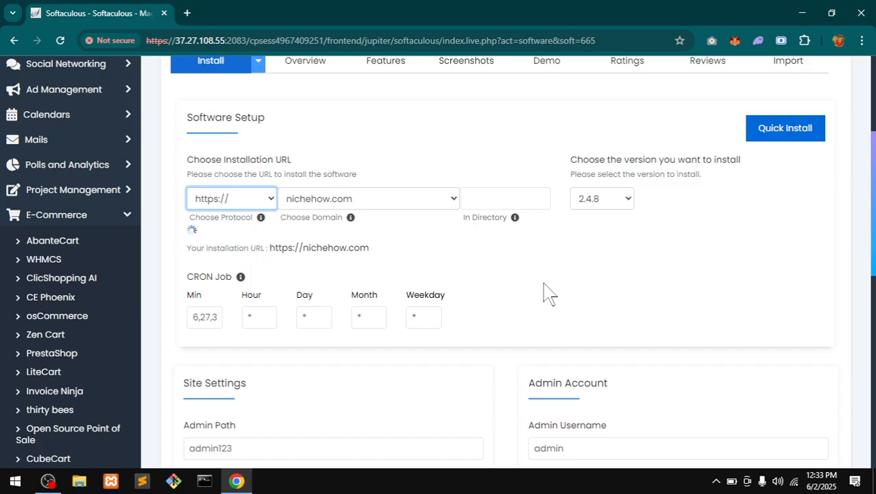
{"action": "left_click", "coordinate": [608, 205]}
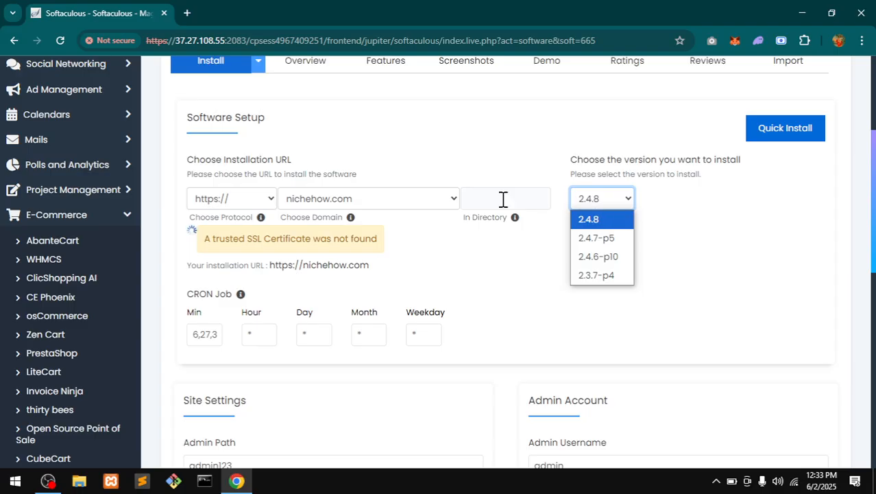
{"action": "left_click", "coordinate": [513, 278]}
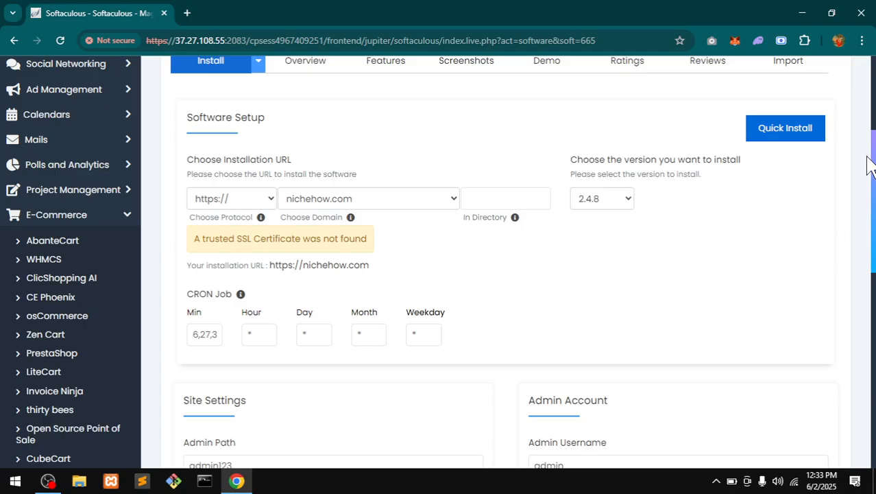
Step: Tick Sample Data, replace the admin username, and enter a strong admin password
{"action": "left_click_drag", "start_coordinate": [872, 165], "coordinate": [855, 238]}
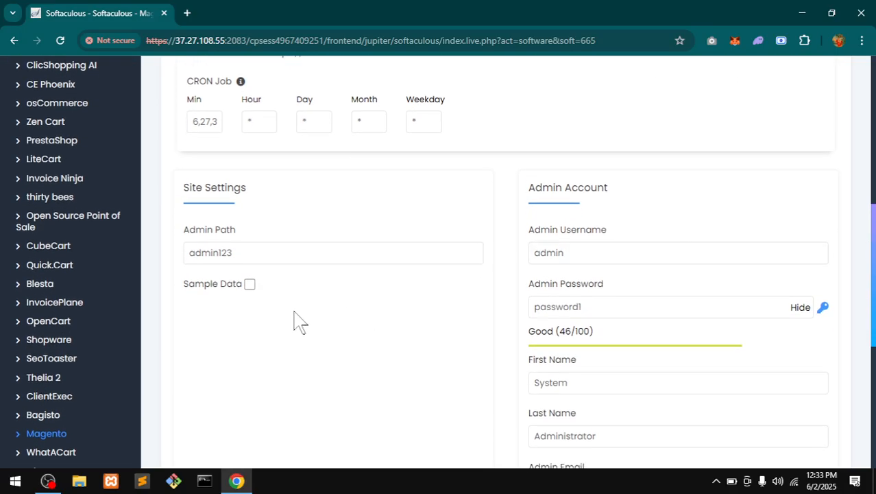
{"action": "left_click", "coordinate": [250, 283]}
{"action": "left_click", "coordinate": [245, 254]}
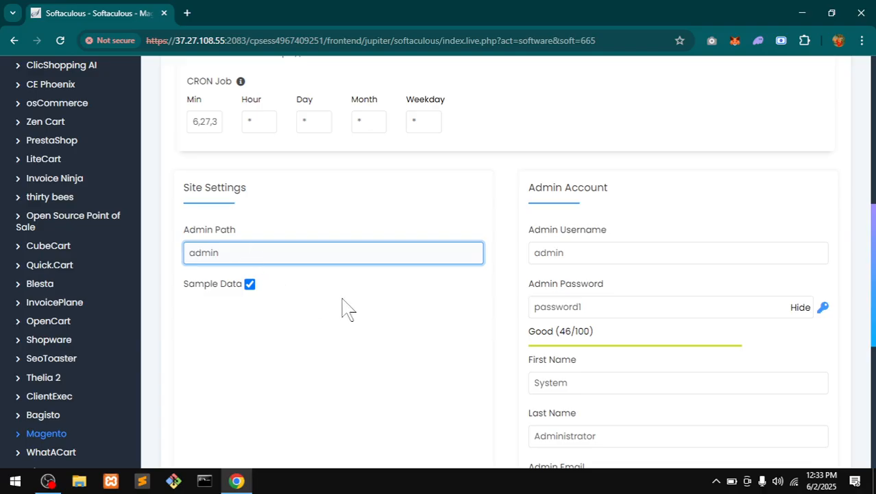
{"action": "left_click", "coordinate": [583, 250]}
{"action": "left_click_drag", "start_coordinate": [583, 250], "coordinate": [503, 252]}
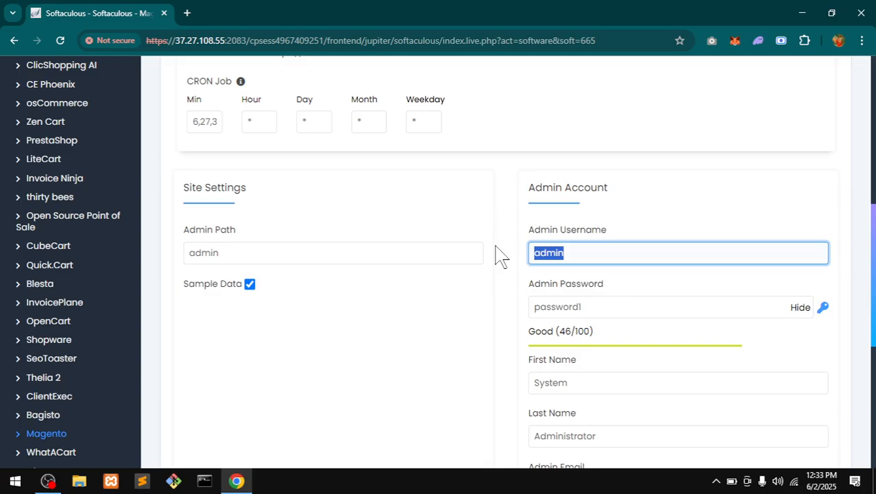
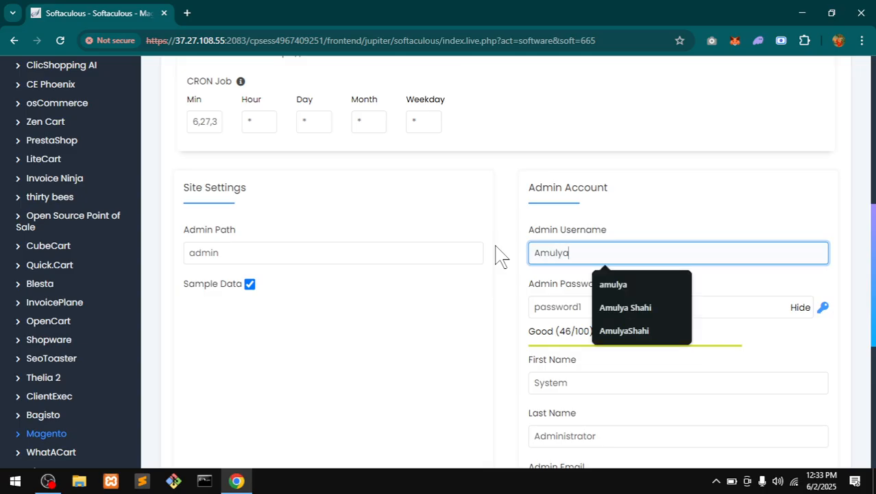
{"action": "key", "text": "Tab"}
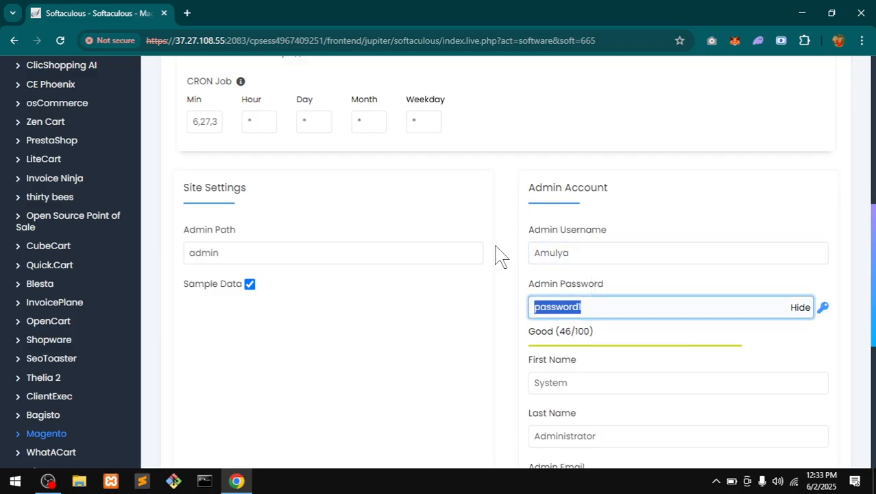
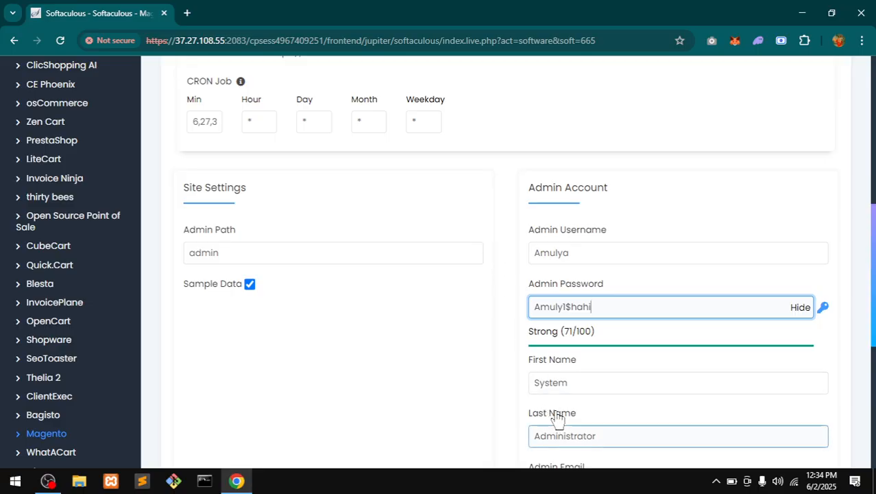
Step: Replace the default first and last names with the admin's own, keeping the existing admin email
{"action": "left_click_drag", "start_coordinate": [593, 383], "coordinate": [485, 381]}
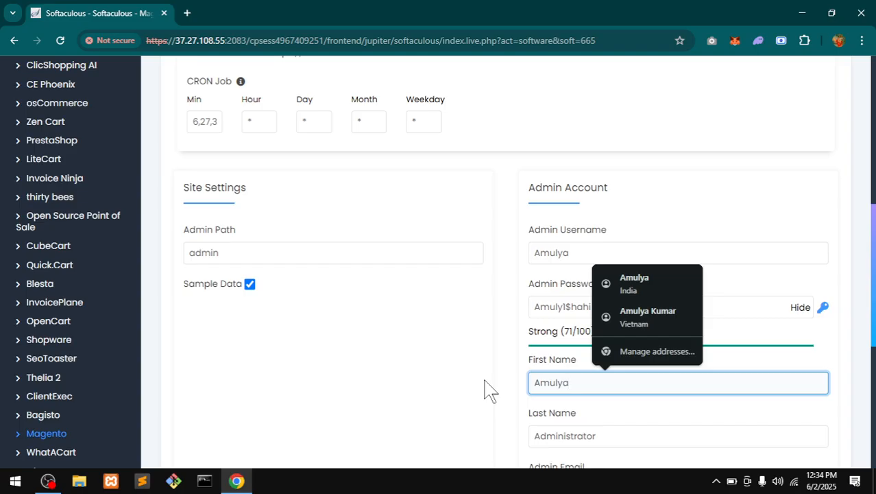
{"action": "scroll", "coordinate": [490, 389], "scroll_direction": "down", "scroll_amount": 3}
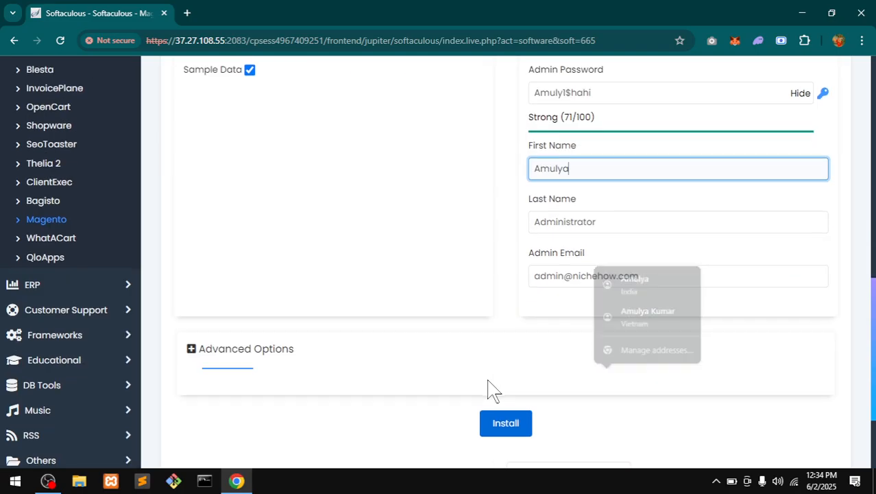
{"action": "double_click", "coordinate": [626, 222]}
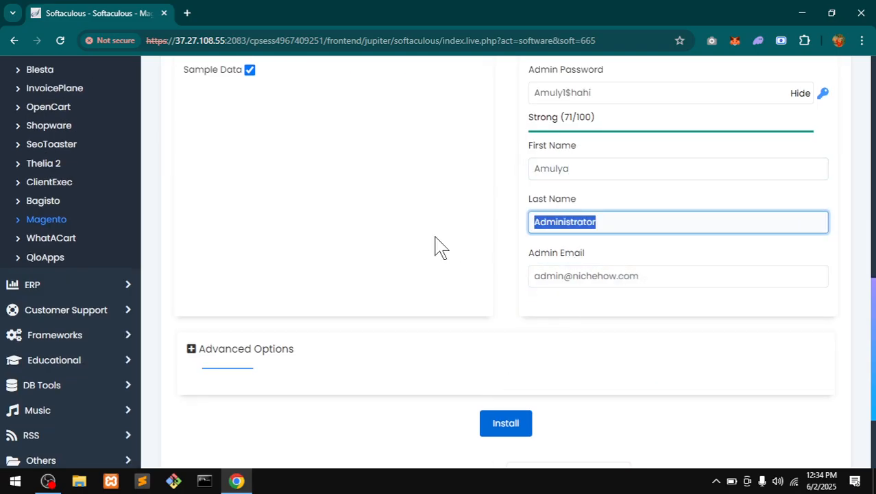
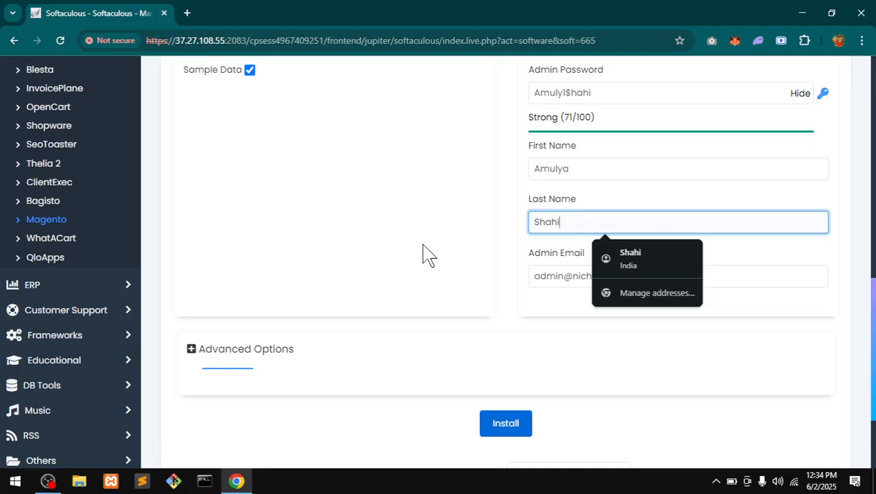
{"action": "left_click", "coordinate": [428, 251]}
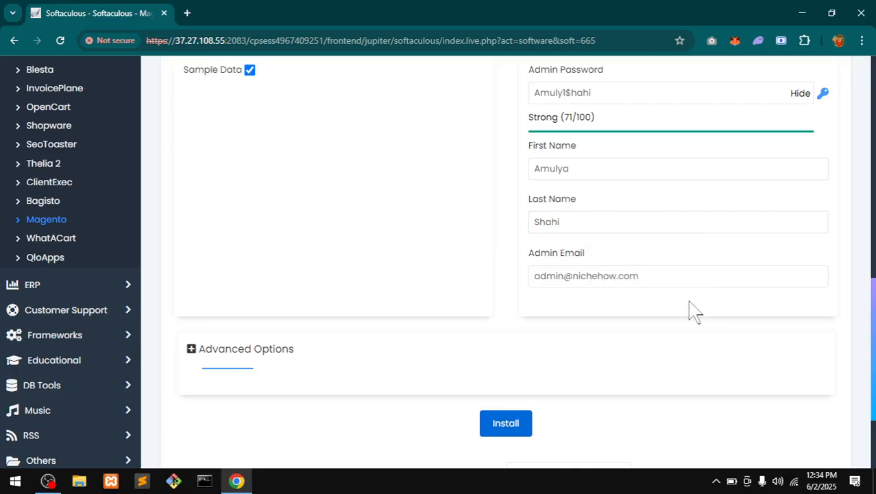
{"action": "left_click", "coordinate": [583, 274]}
{"action": "left_click", "coordinate": [610, 251]}
{"action": "left_click", "coordinate": [573, 271]}
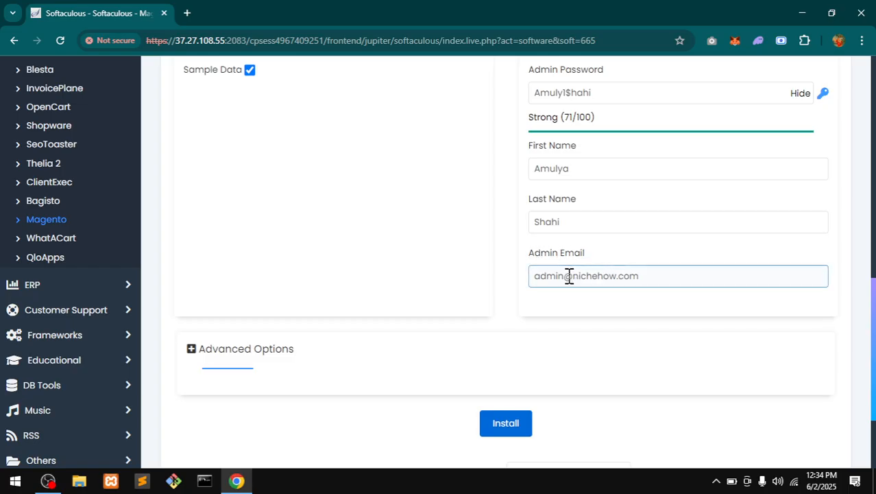
{"action": "left_click_drag", "start_coordinate": [659, 275], "coordinate": [536, 274]}
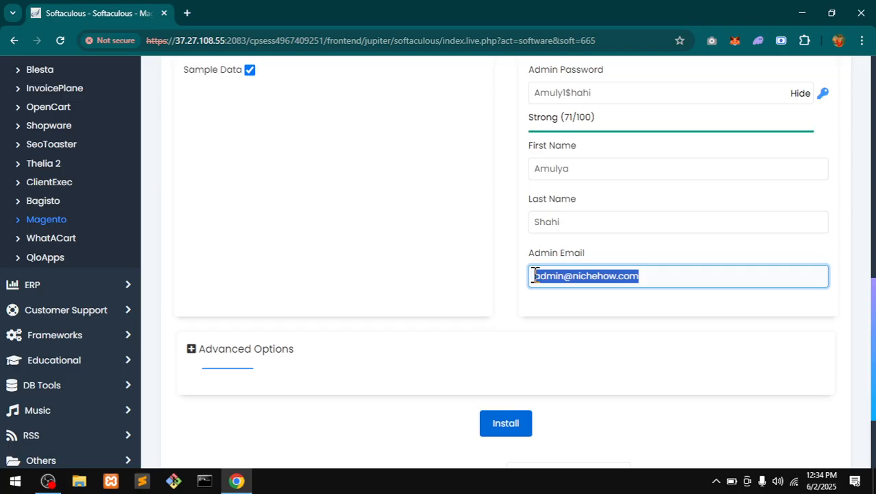
{"action": "left_click", "coordinate": [593, 275]}
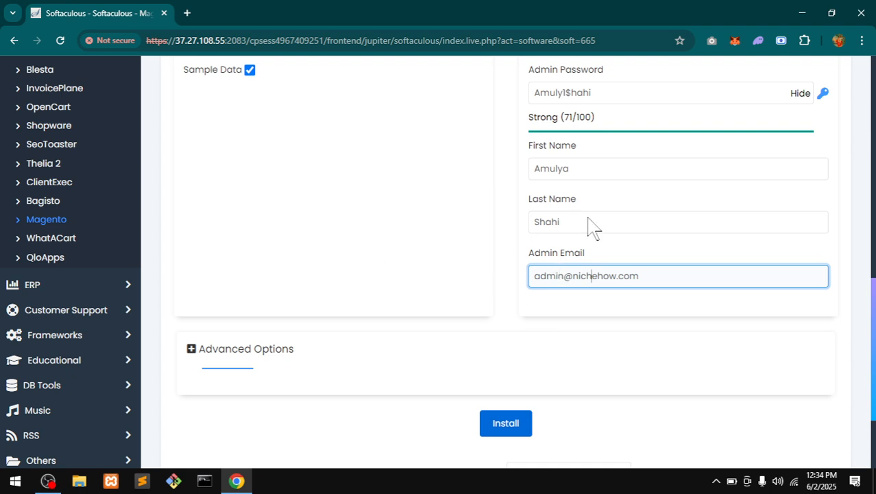
Step: Expand Advanced Options and review database name magen83 and table prefix mgj5_, leaving both unchanged
{"action": "left_click", "coordinate": [202, 360]}
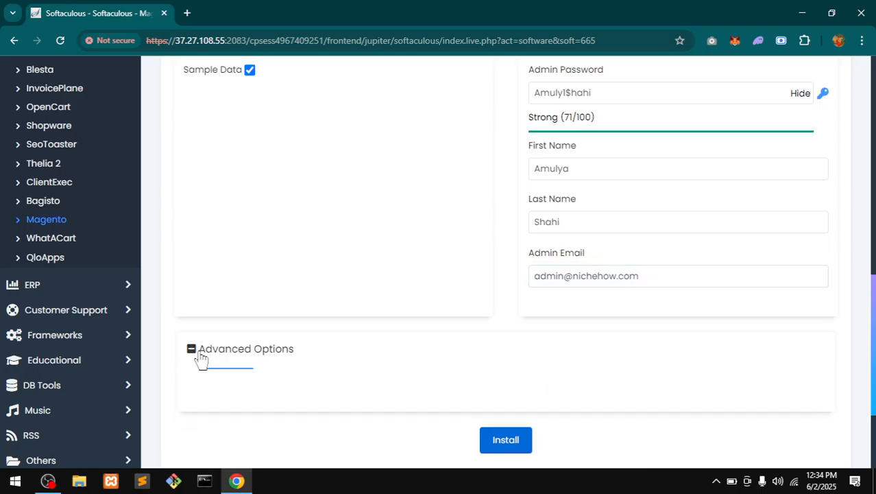
{"action": "scroll", "coordinate": [361, 366], "scroll_direction": "down", "scroll_amount": 3}
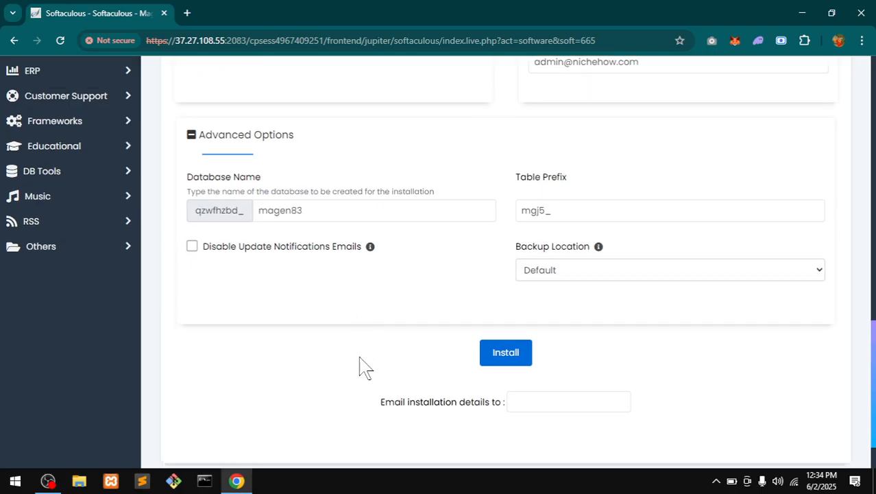
{"action": "left_click", "coordinate": [316, 211]}
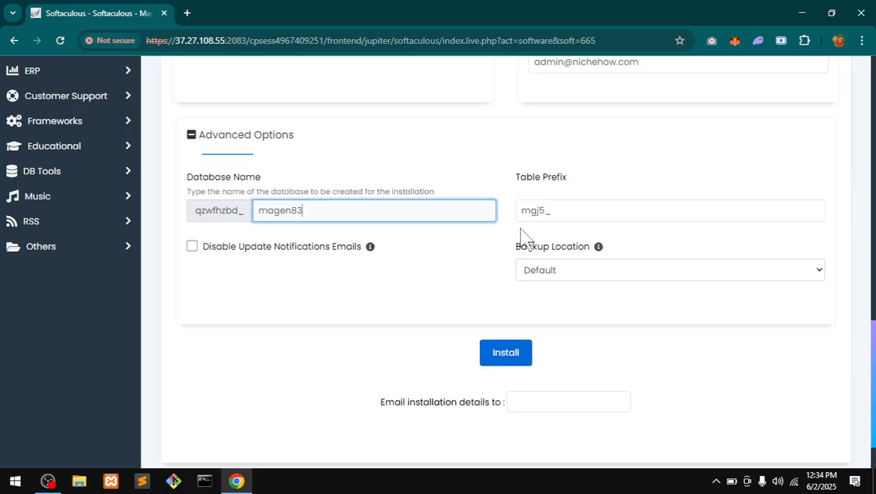
{"action": "left_click", "coordinate": [548, 211]}
{"action": "left_click_drag", "start_coordinate": [548, 211], "coordinate": [533, 212]}
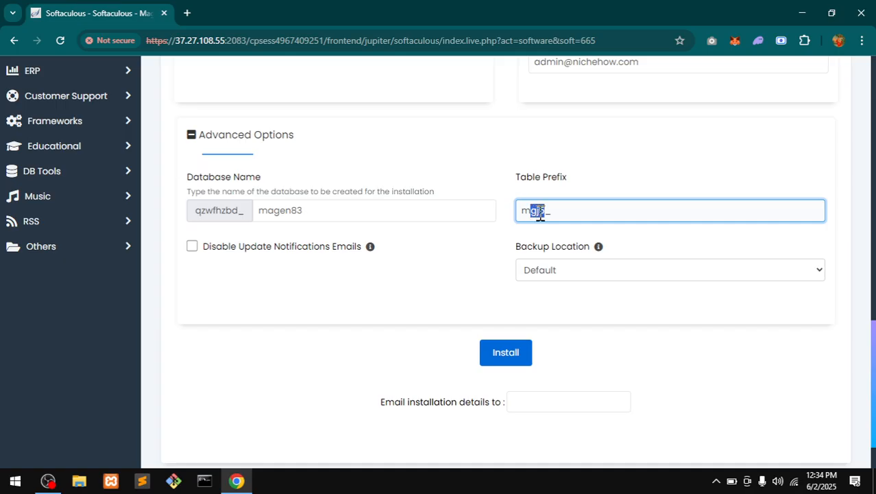
{"action": "left_click", "coordinate": [582, 186]}
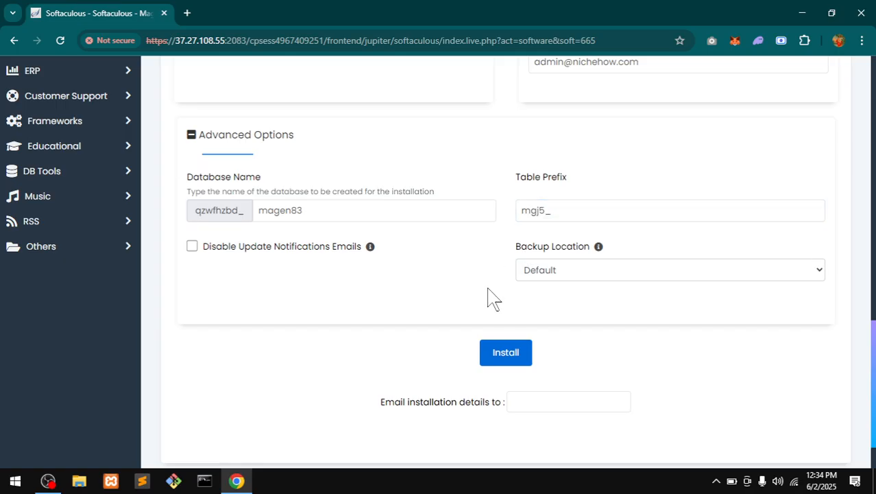
Step: Fill 'Email installation details to' with the user's saved address from autofill
{"action": "left_click", "coordinate": [535, 393]}
{"action": "left_click", "coordinate": [598, 343]}
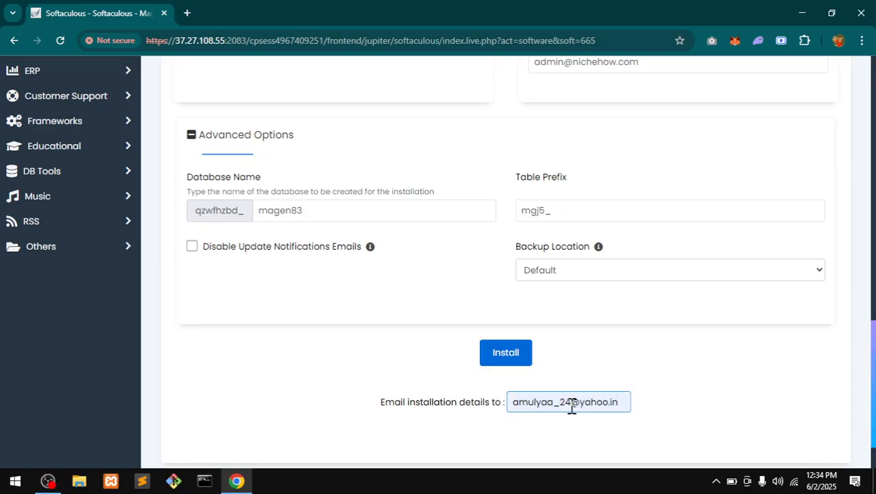
{"action": "left_click", "coordinate": [500, 359]}
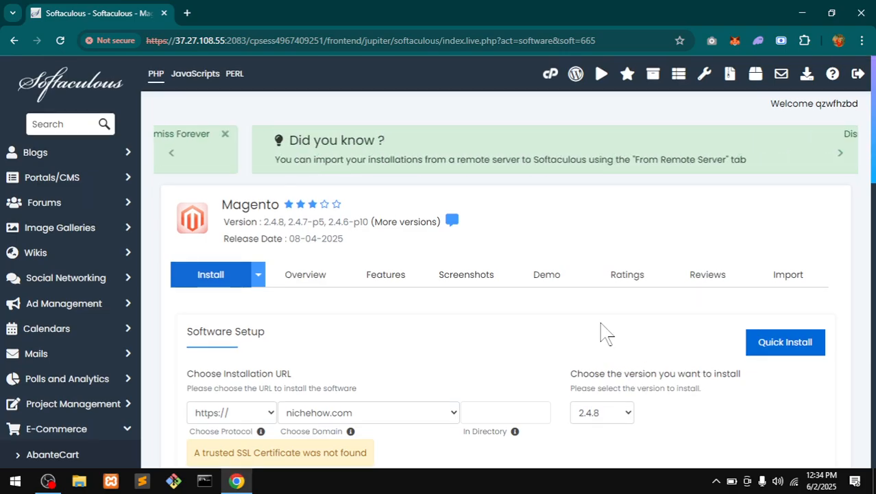
Step: Start the Magento install, accepting the warning that 2FA needs a valid admin e-mail
{"action": "scroll", "coordinate": [606, 334], "scroll_direction": "down", "scroll_amount": 3}
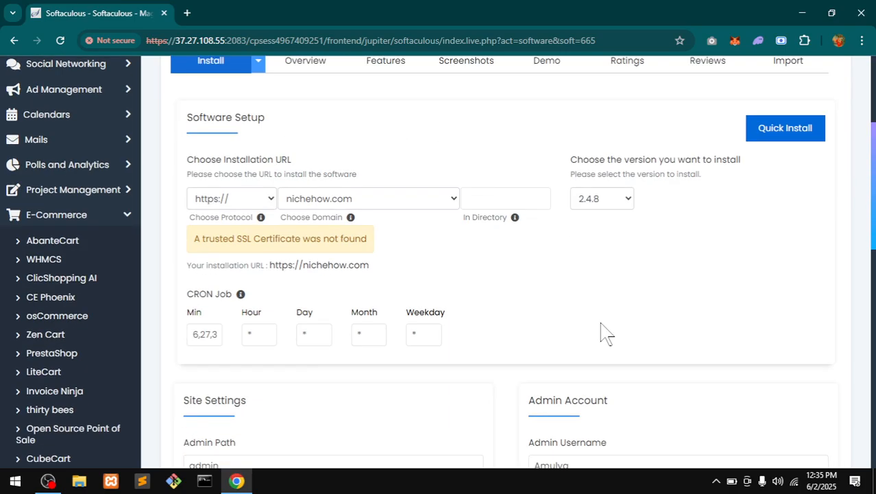
{"action": "scroll", "coordinate": [607, 334], "scroll_direction": "down", "scroll_amount": 3}
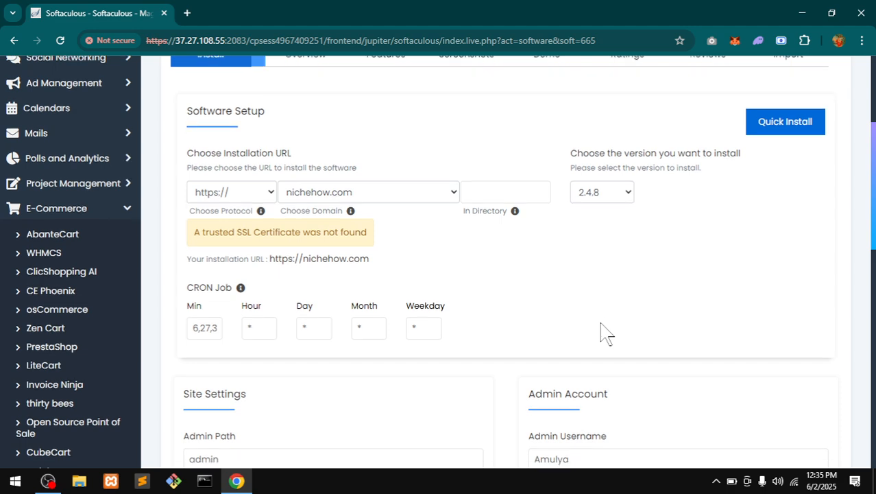
{"action": "scroll", "coordinate": [607, 334], "scroll_direction": "down", "scroll_amount": 6}
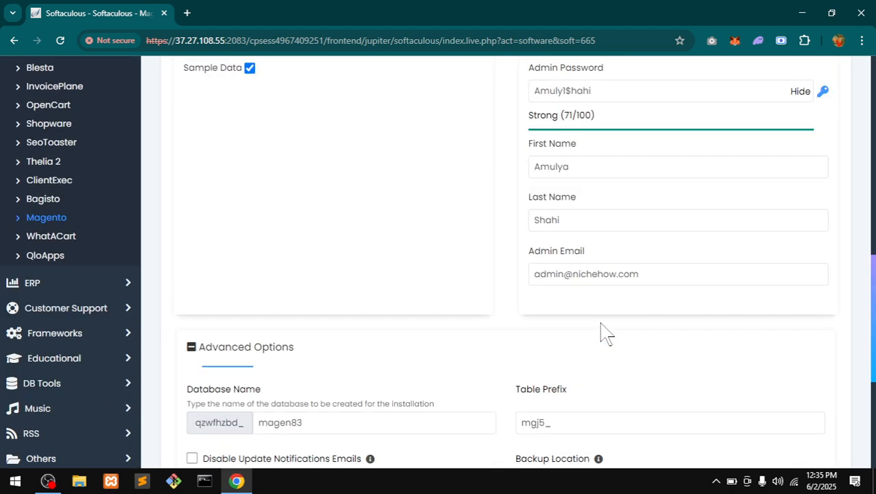
{"action": "left_click", "coordinate": [514, 364]}
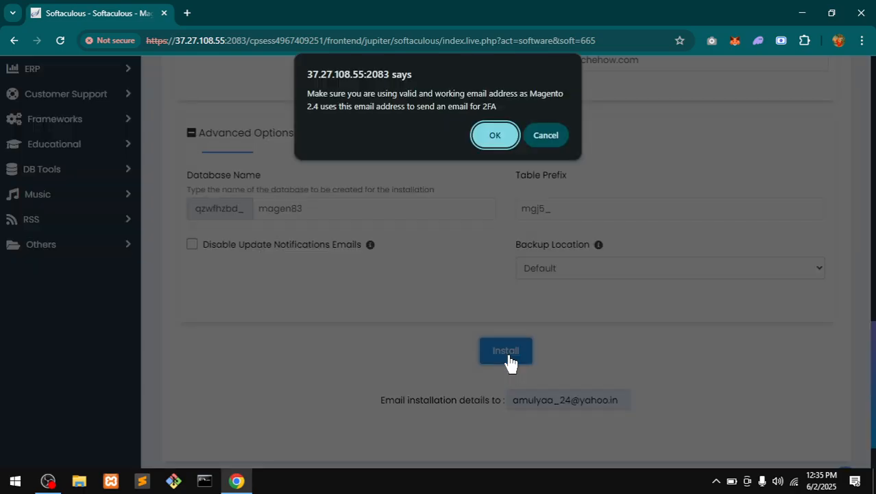
{"action": "left_click", "coordinate": [493, 130]}
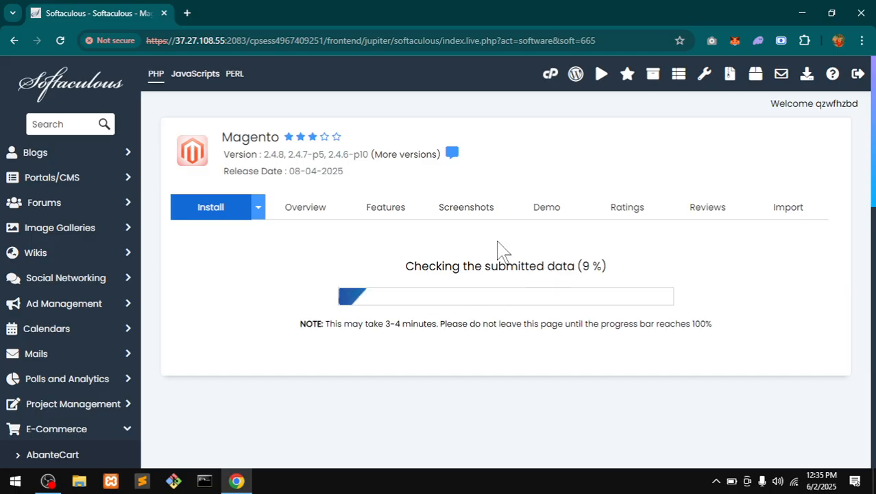
Step: Wait for the installation to reach 100% and show the site and admin URLs
{"action": "left_click_drag", "start_coordinate": [478, 263], "coordinate": [650, 273]}
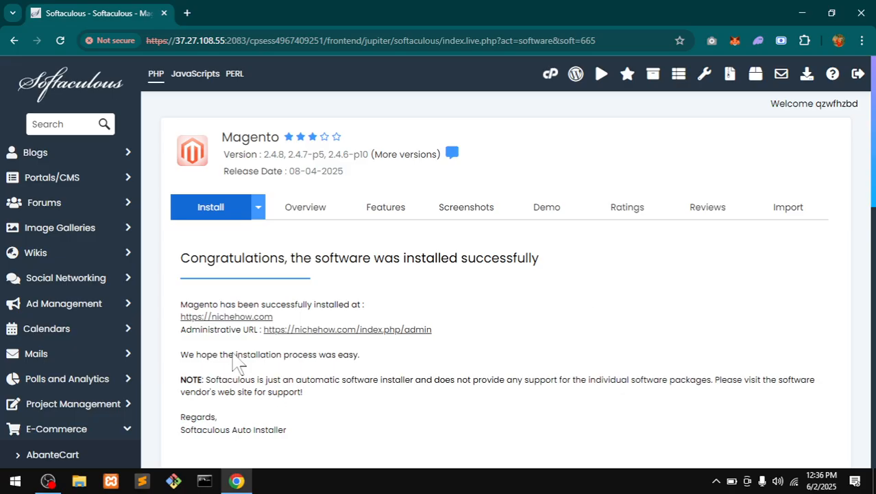
{"action": "left_click", "coordinate": [228, 320]}
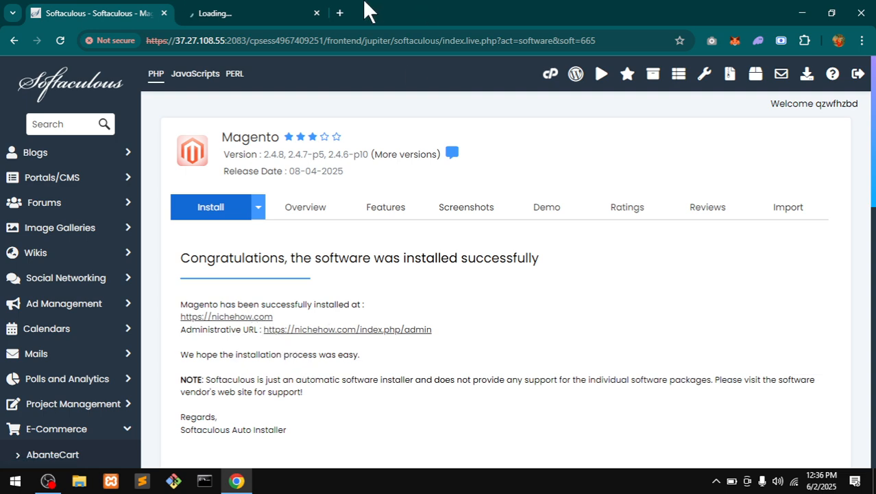
{"action": "left_click", "coordinate": [249, 14]}
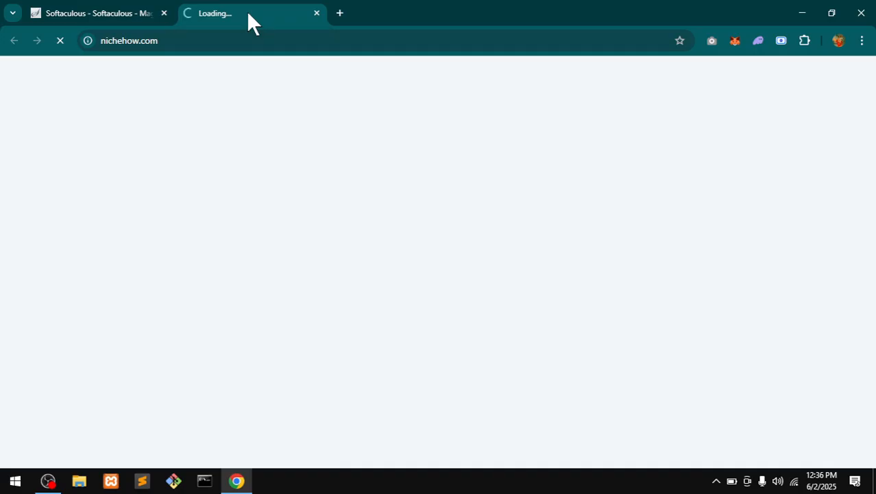